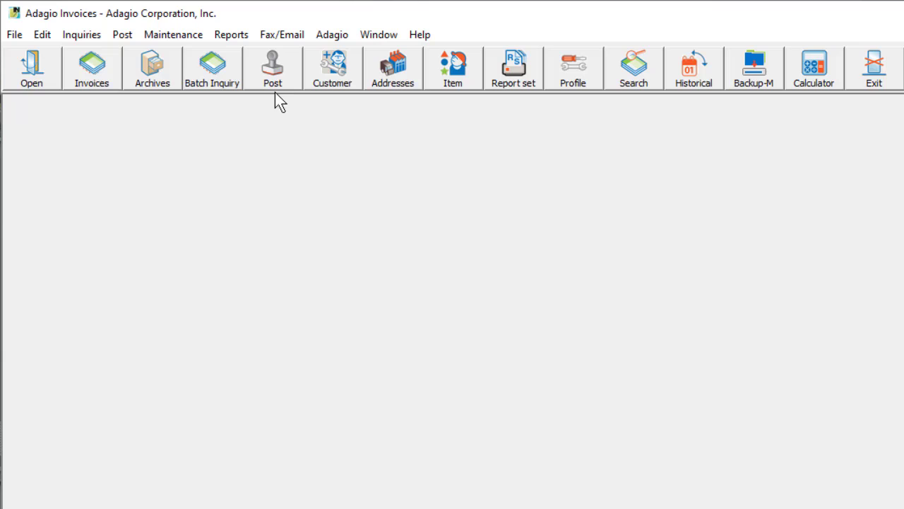
# Step: Open Search Invoices from Maintenance and scroll the Field list down to the item fields
pyautogui.click(189, 38)
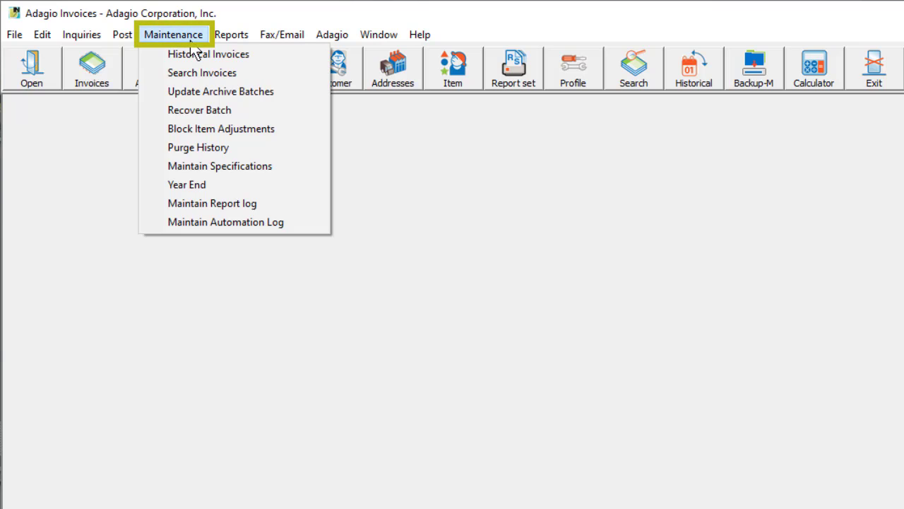
pyautogui.click(234, 73)
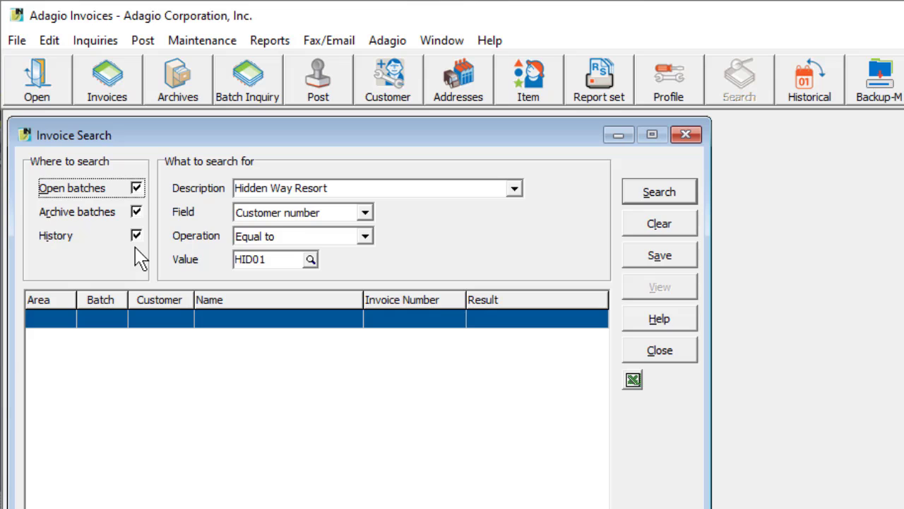
pyautogui.click(365, 213)
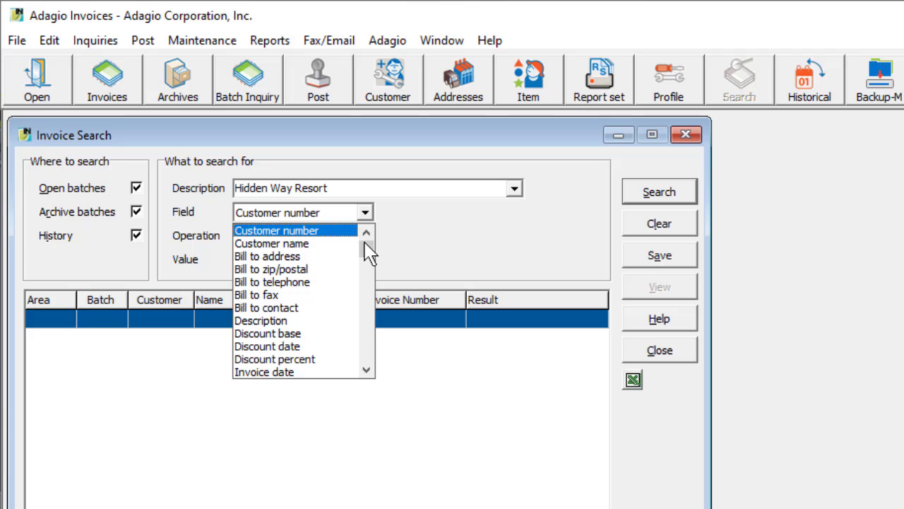
pyautogui.moveTo(368, 251); pyautogui.dragTo(362, 316)
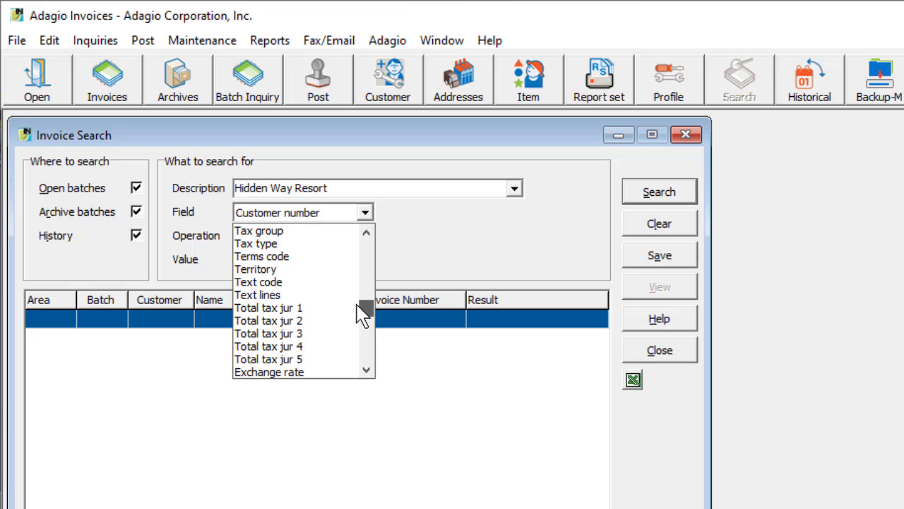
pyautogui.moveTo(360, 315); pyautogui.dragTo(364, 323)
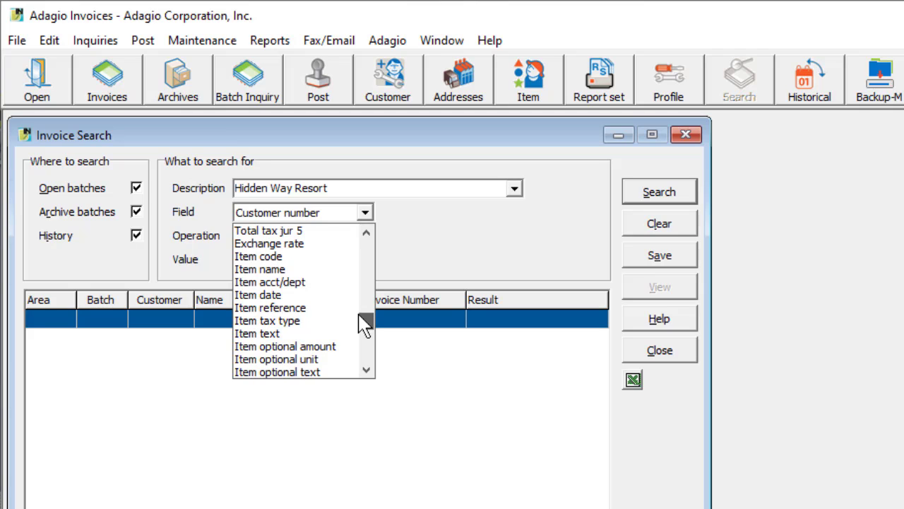
# Step: Set the criteria to Item code equal to SFT-IN, replacing HID01 and confirming via the item lookup
pyautogui.click(326, 259)
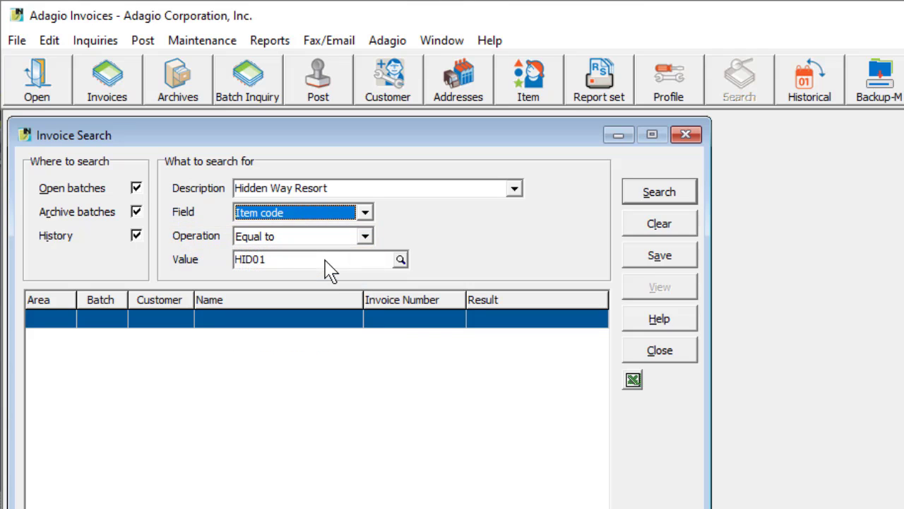
pyautogui.doubleClick(235, 259)
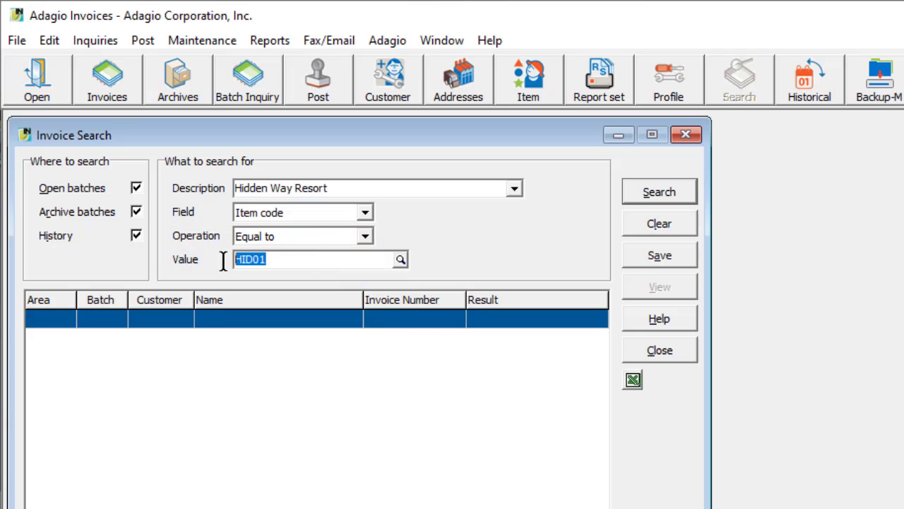
pyautogui.write('SFT')
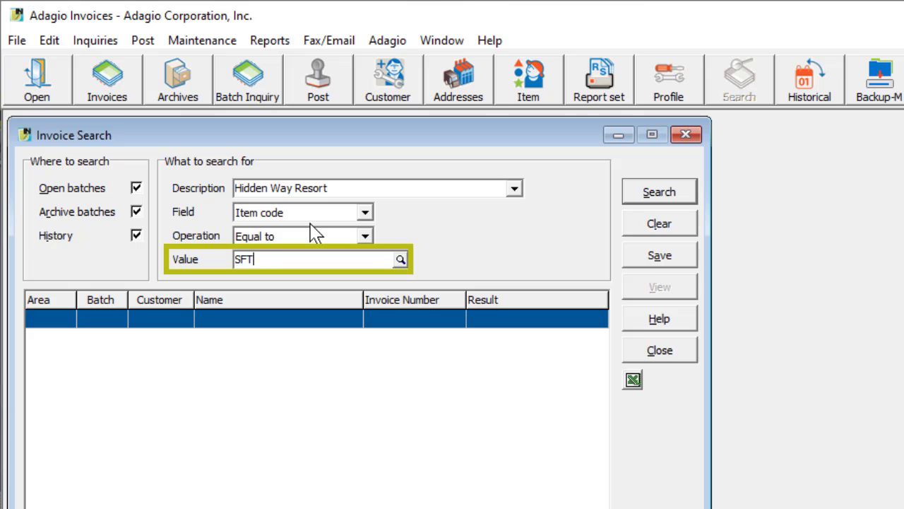
pyautogui.write('-IN')
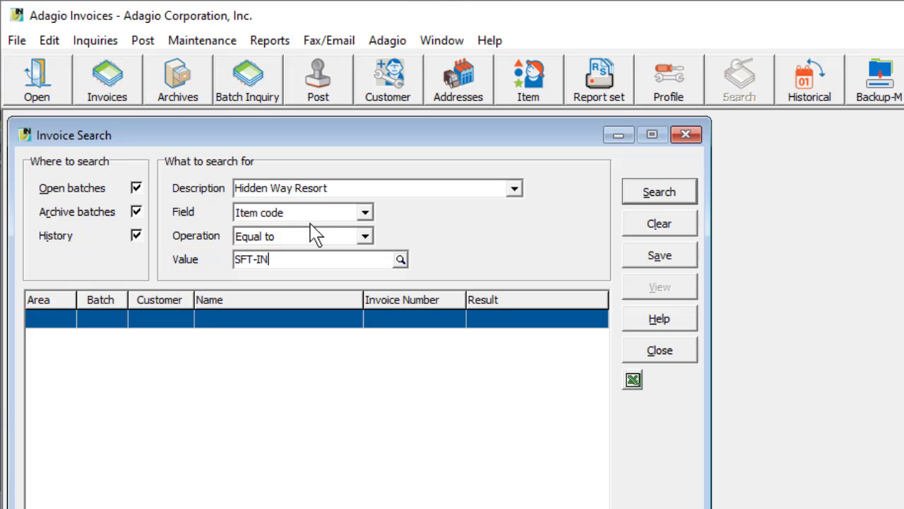
pyautogui.click(402, 262)
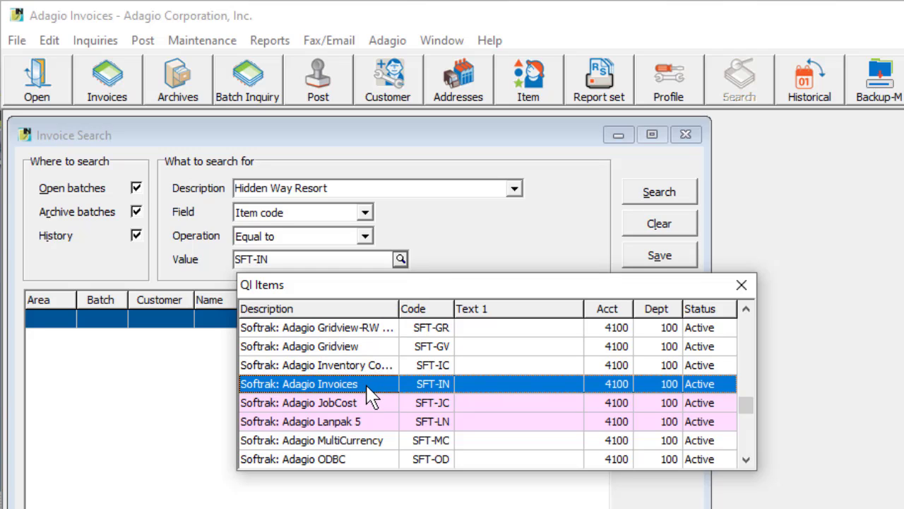
pyautogui.press('Return')
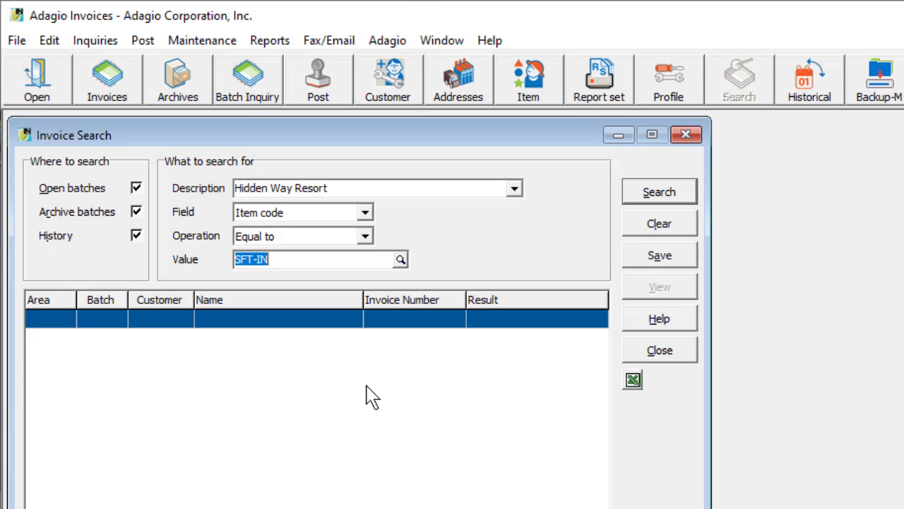
# Step: Save the criteria as 'Invoices sales' and keep it selected in the Description list
pyautogui.click(647, 263)
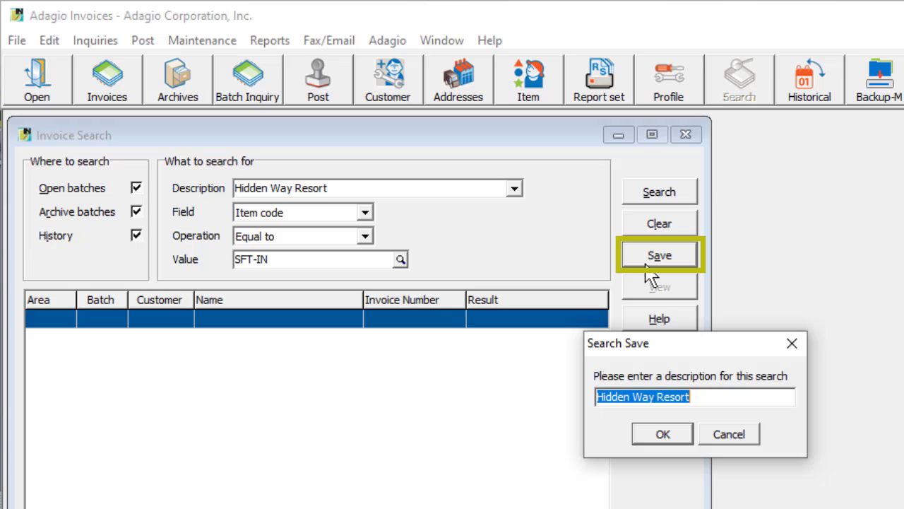
pyautogui.write('Invoices sales')
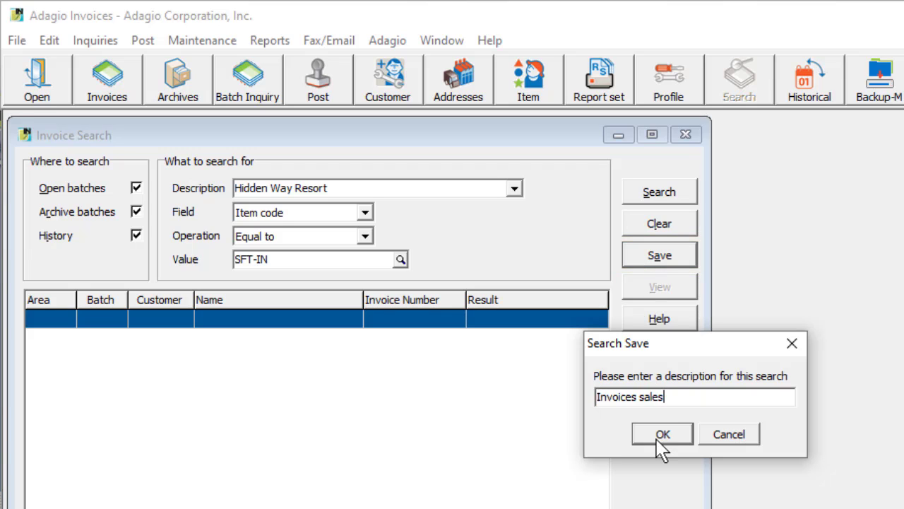
pyautogui.click(662, 436)
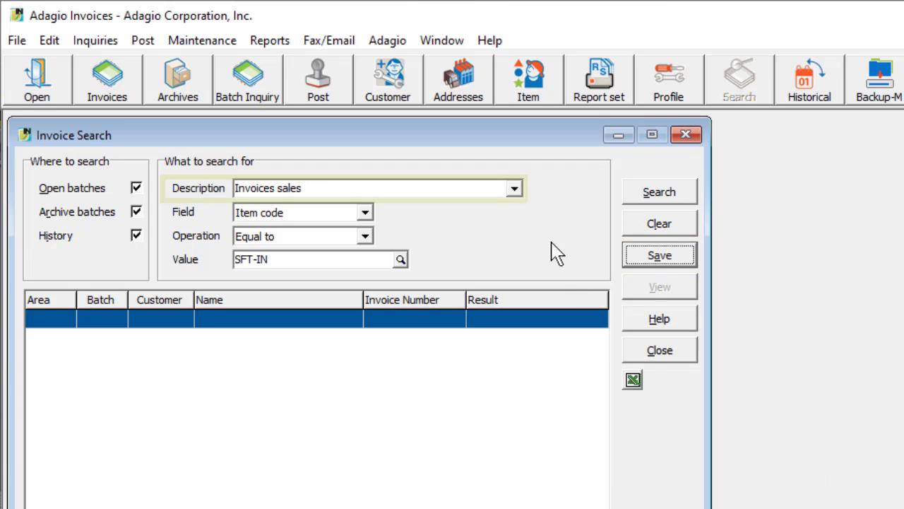
pyautogui.click(515, 193)
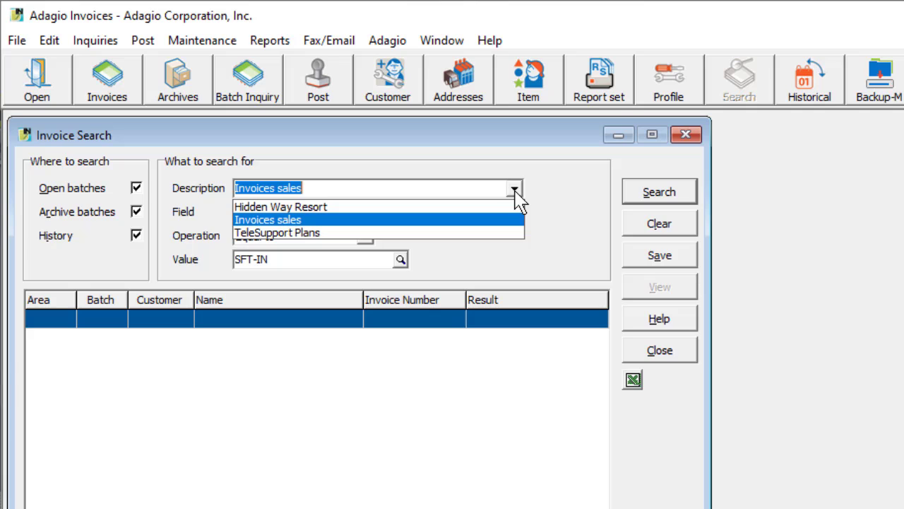
pyautogui.click(515, 193)
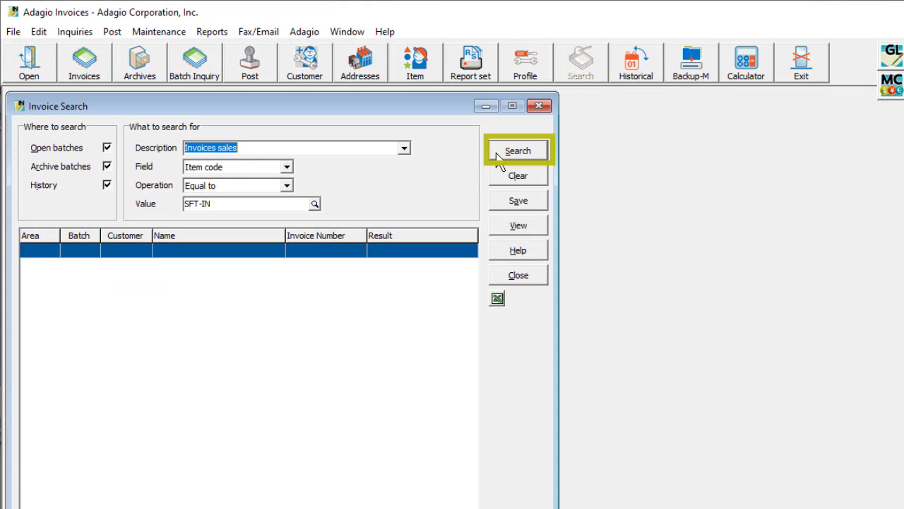
# Step: Run the search (31 matches), export results to Excel and preview Kingsway Kayak invoice 951 as PDF
pyautogui.click(499, 157)
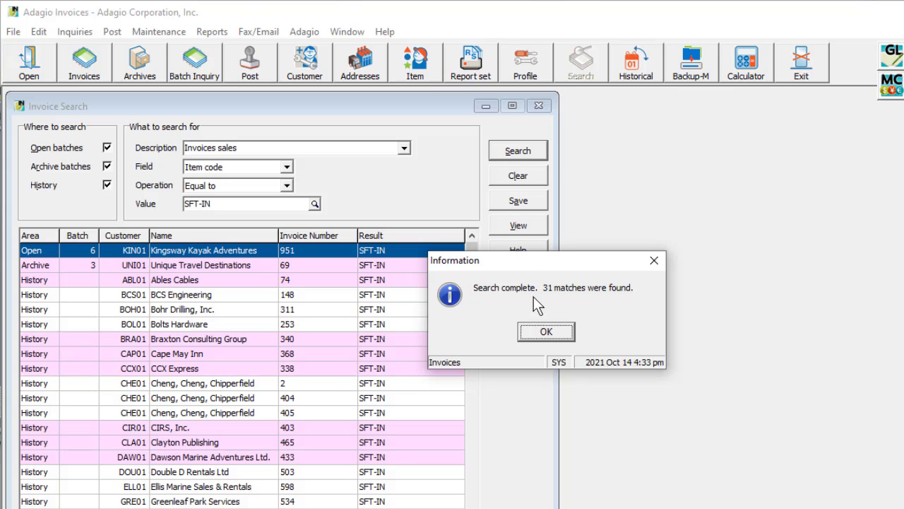
pyautogui.click(545, 331)
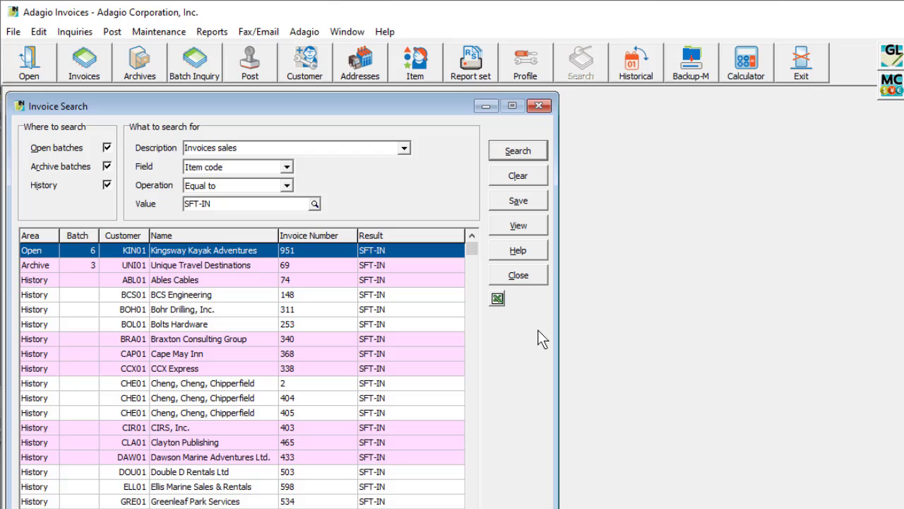
pyautogui.click(39, 244)
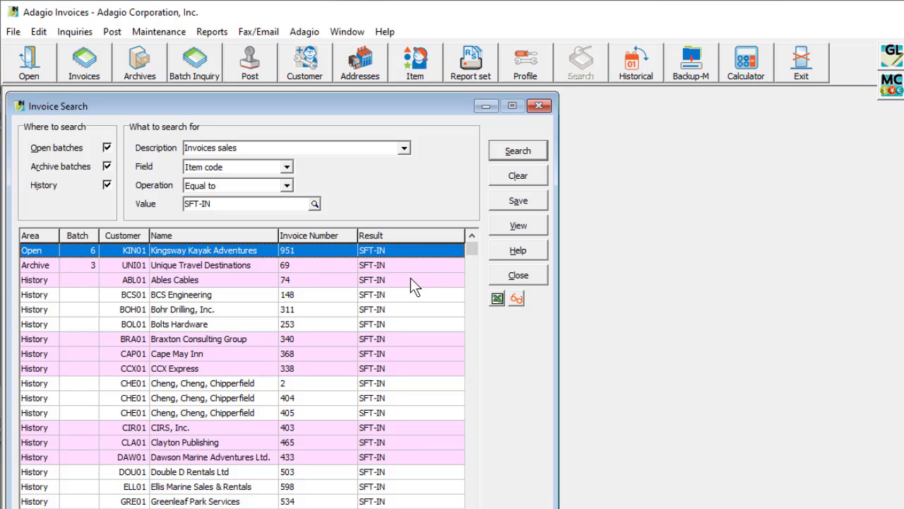
pyautogui.click(497, 298)
pyautogui.click(517, 299)
pyautogui.click(427, 280)
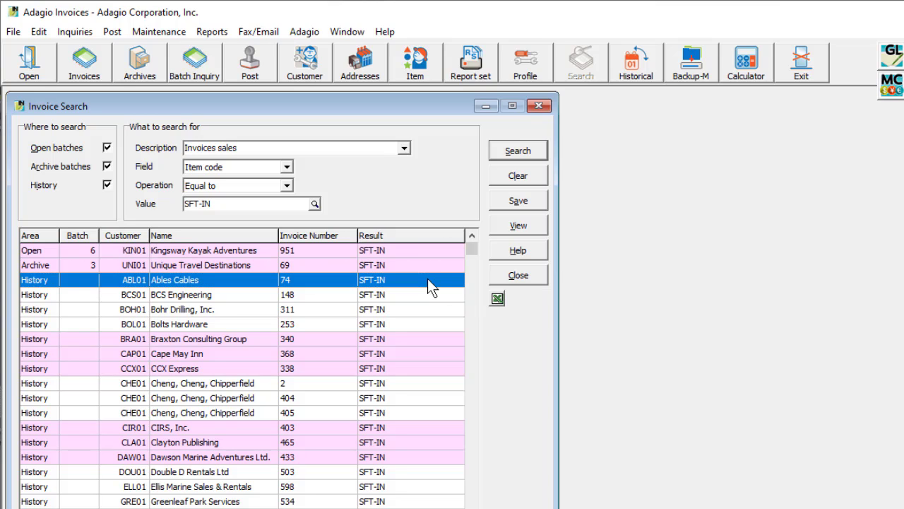
pyautogui.click(495, 228)
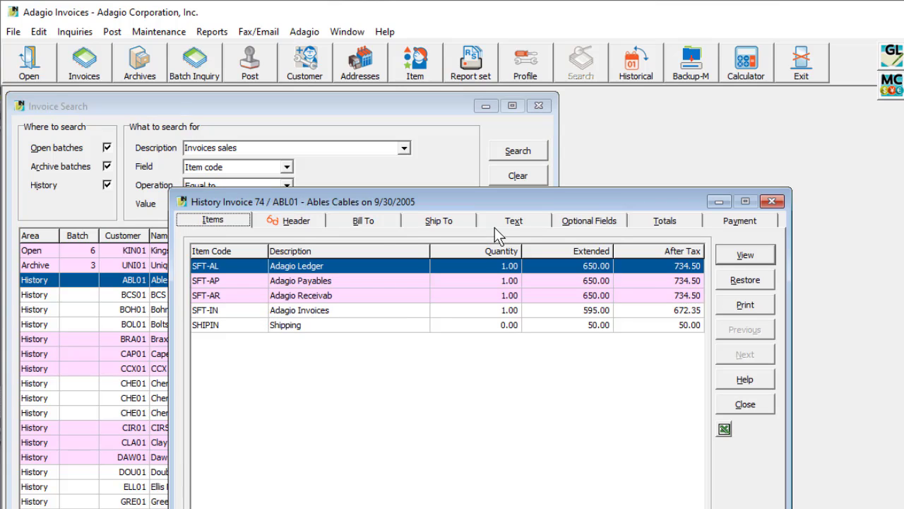
pyautogui.click(302, 226)
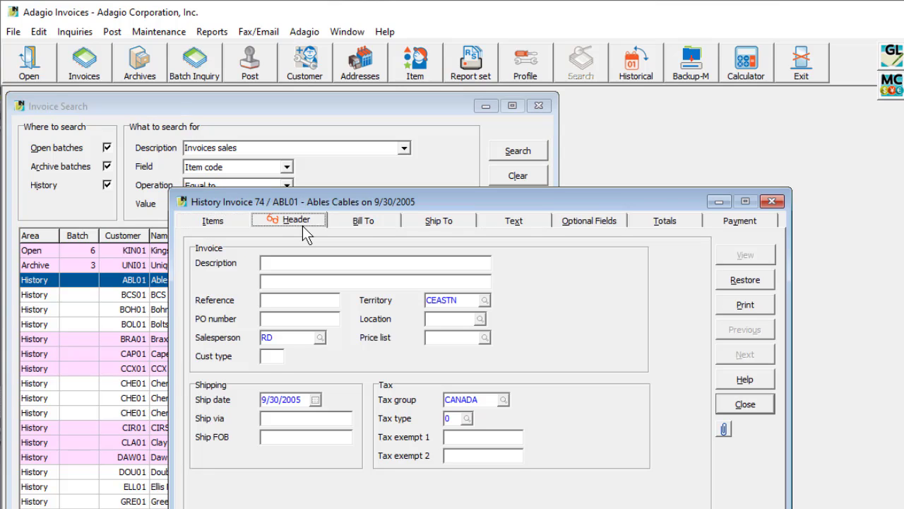
pyautogui.click(355, 230)
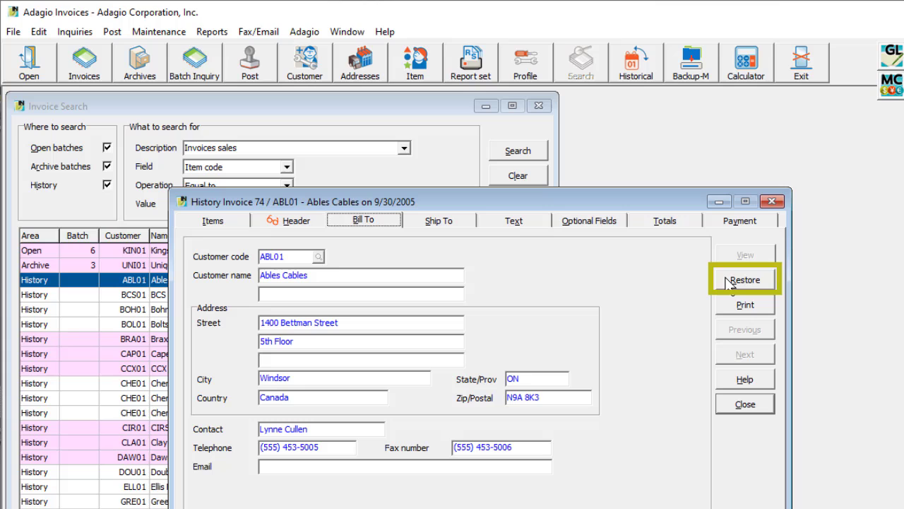
pyautogui.click(720, 399)
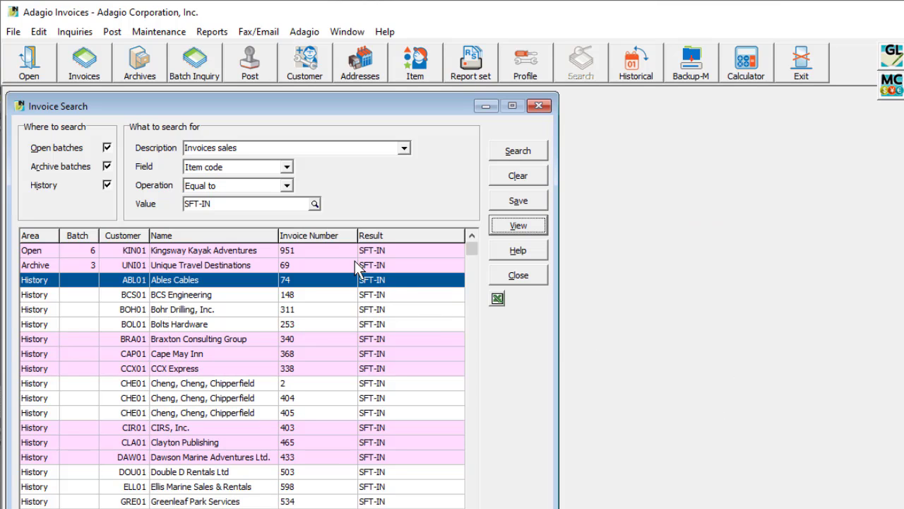
pyautogui.click(308, 249)
pyautogui.doubleClick(308, 247)
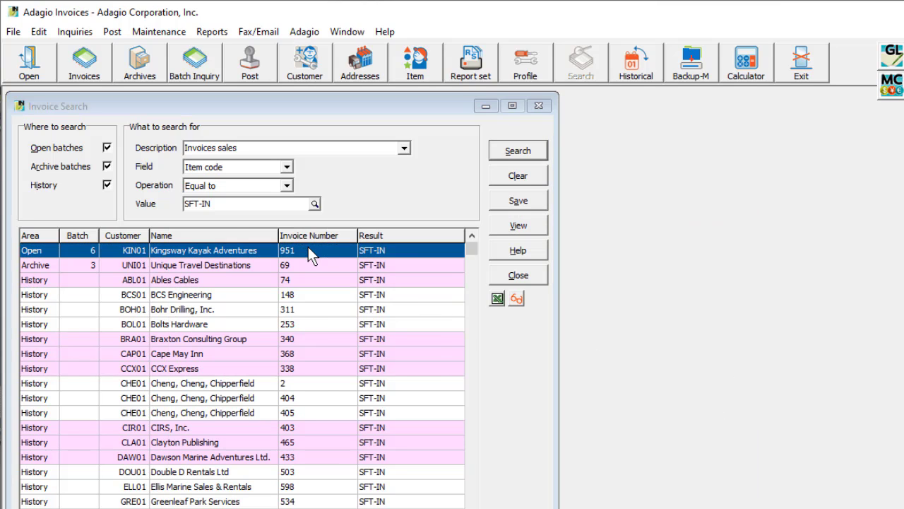
pyautogui.write('edit')
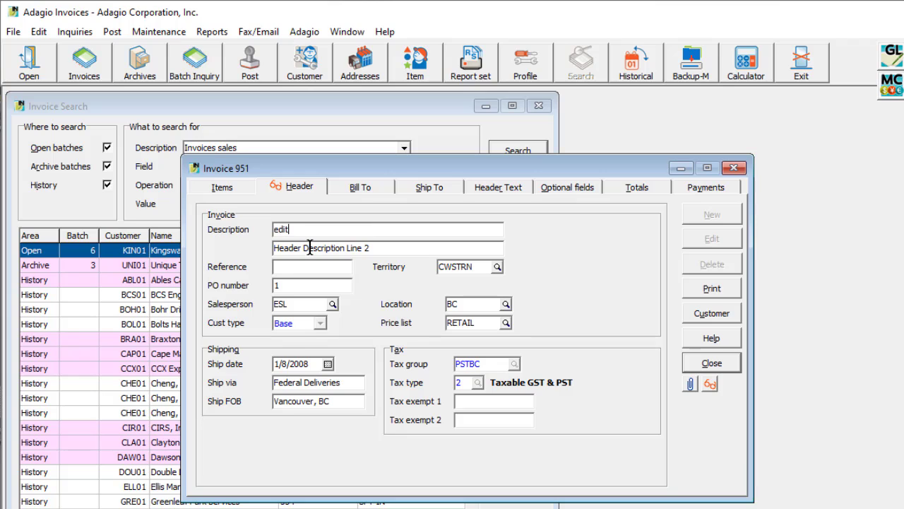
pyautogui.click(712, 363)
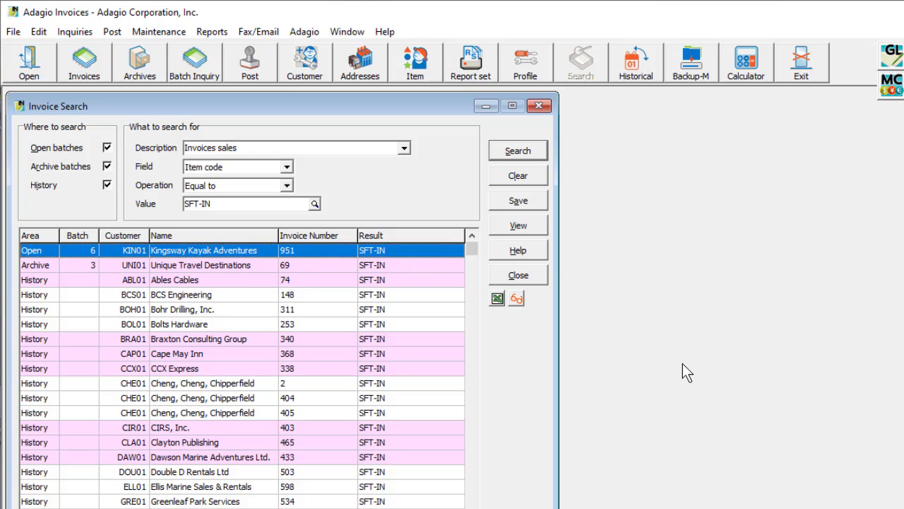
# Step: Close and reopen Invoice Search, then load the 'Hidden Way Resort' search for customer HID01
pyautogui.click(537, 284)
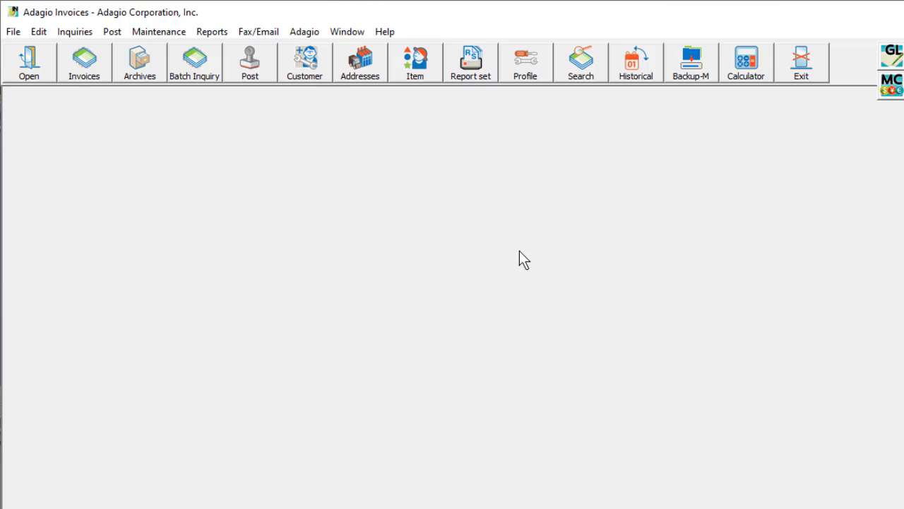
pyautogui.click(558, 78)
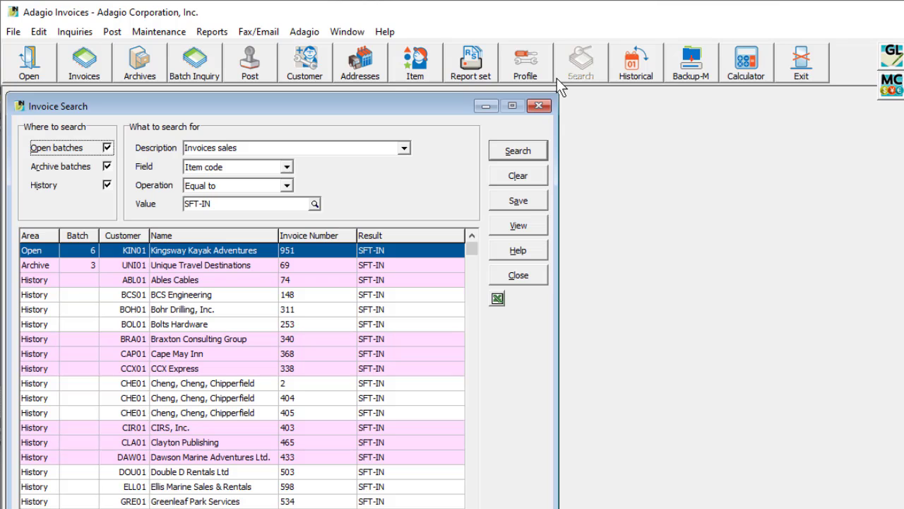
pyautogui.click(403, 150)
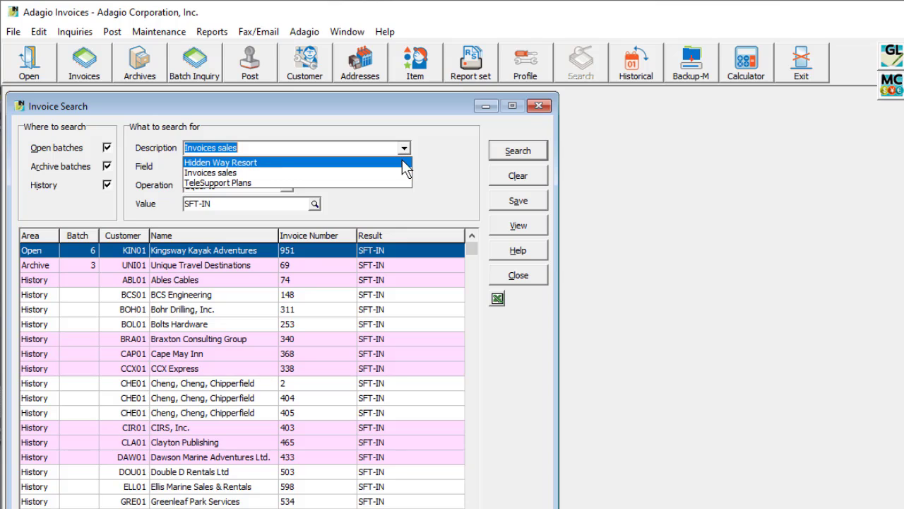
pyautogui.click(402, 160)
pyautogui.press('Down')
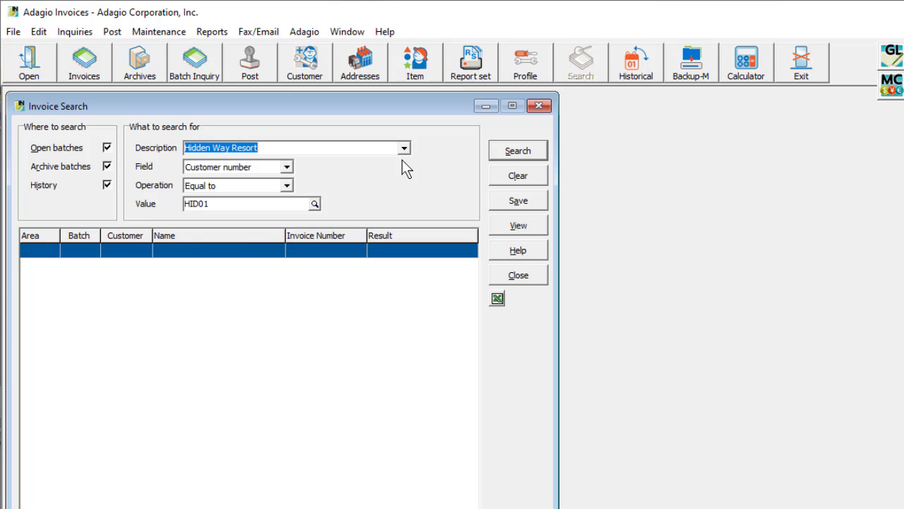